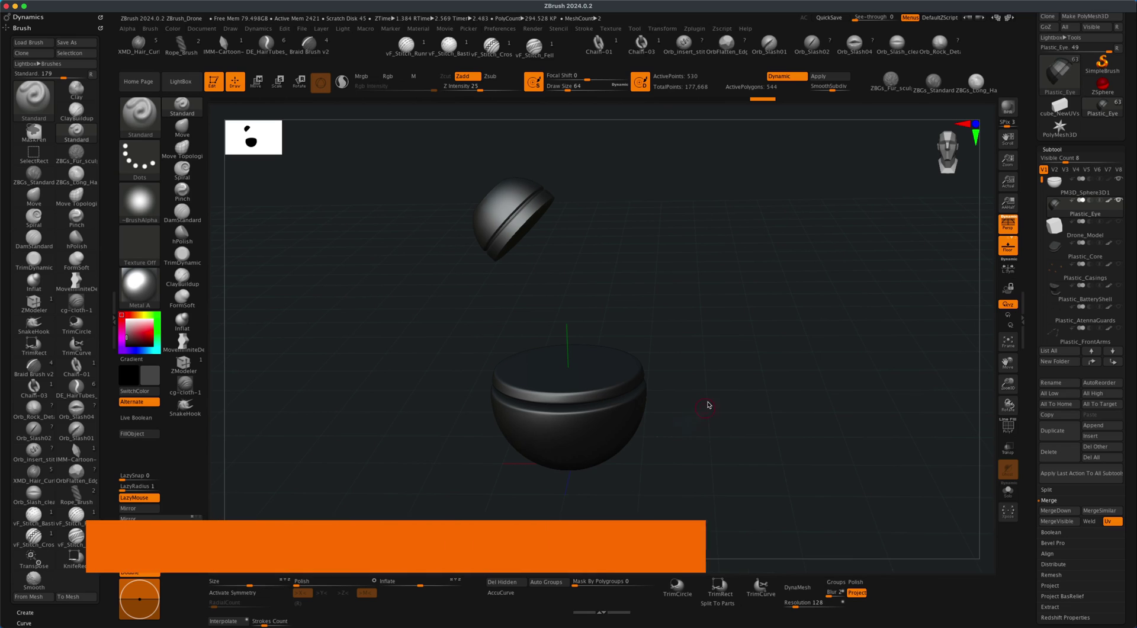
Switch to Move mode and alternate the active subtool between the large hemisphere and the eye, ending on Plastic_Eye
left_click_drag(731, 373, 770, 336)
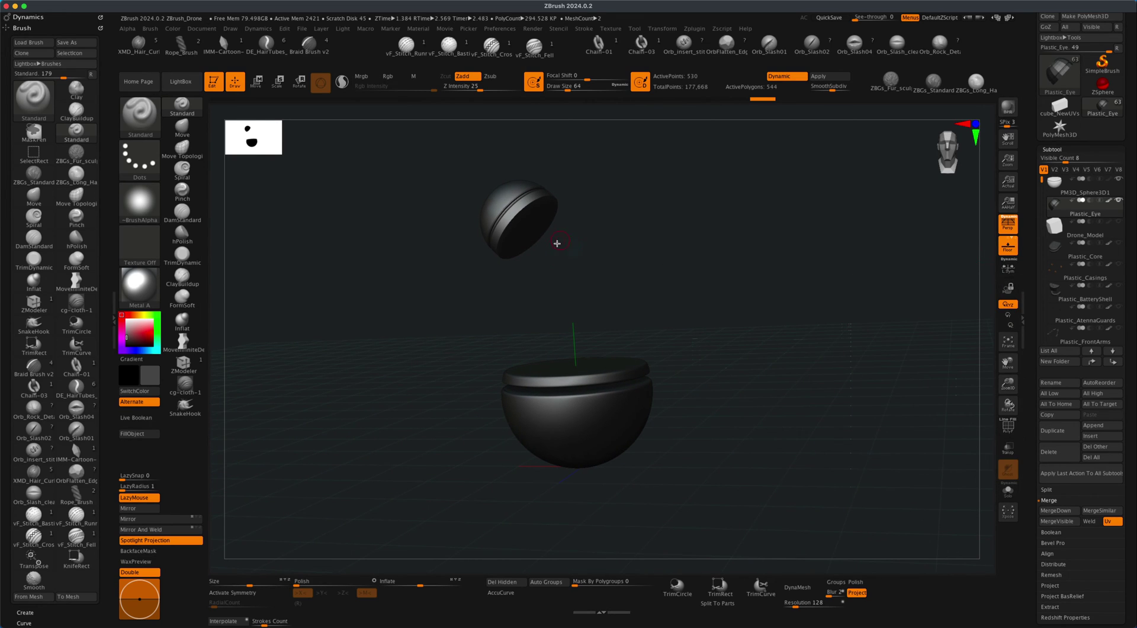
left_click_drag(677, 325, 614, 264)
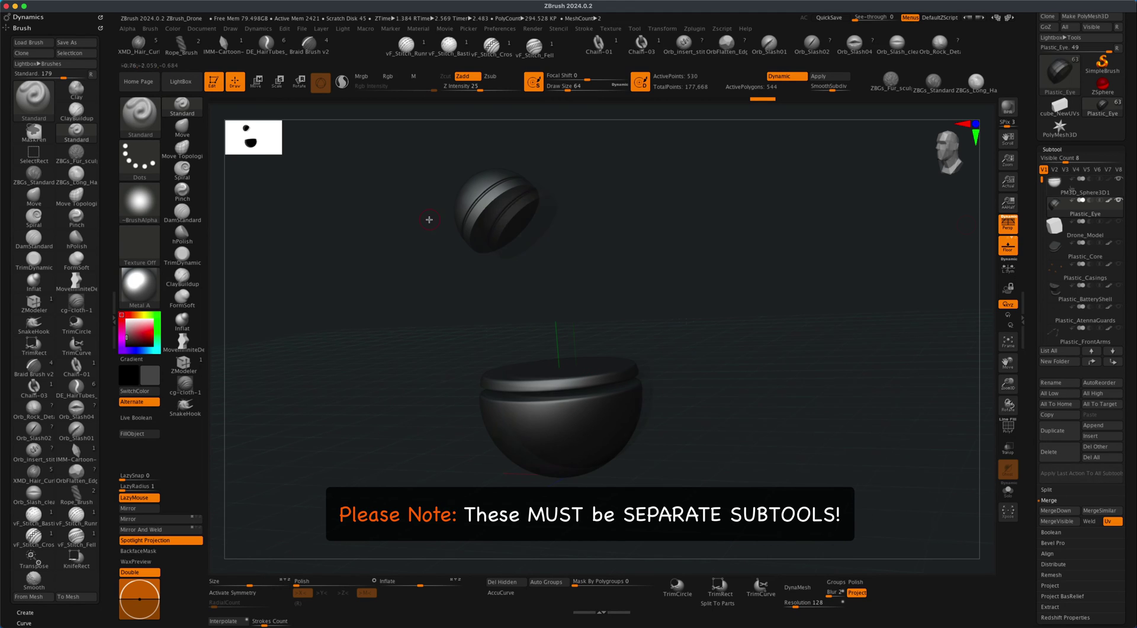
left_click(256, 83)
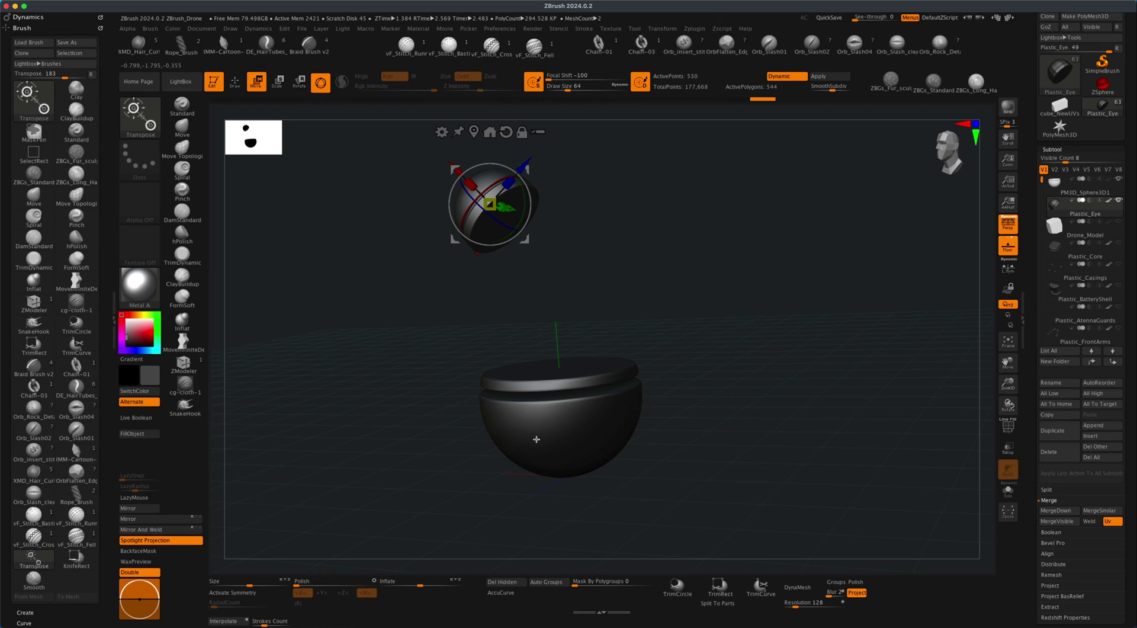
key("alt")
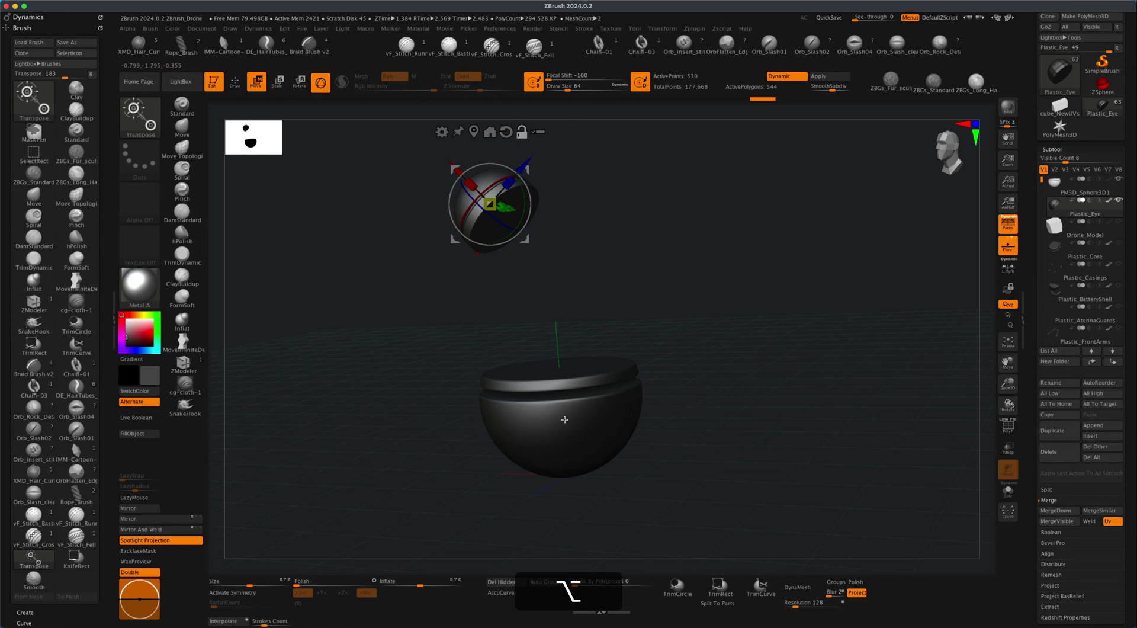
left_click(564, 419, "alt")
left_click(497, 223, "alt")
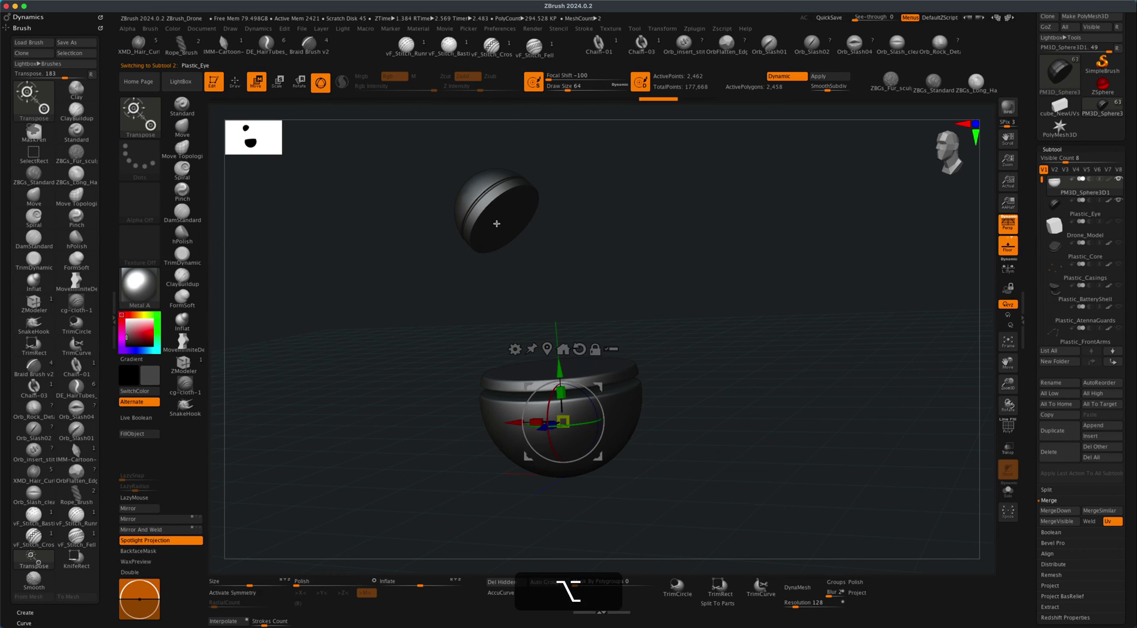
left_click(568, 450, "alt")
left_click(489, 204, "alt")
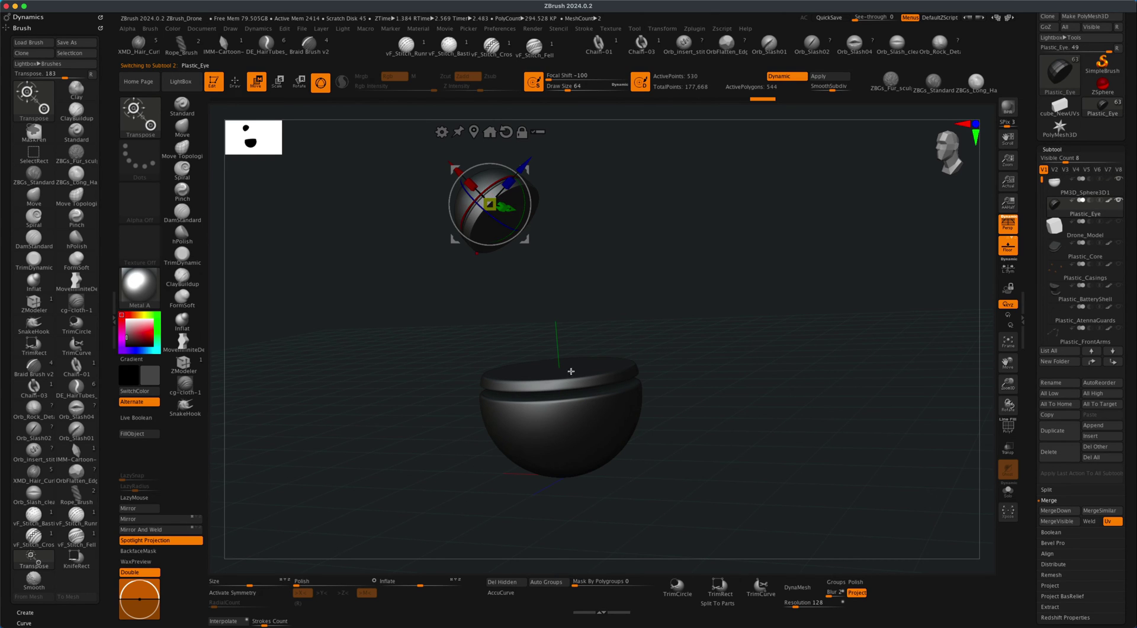
Switch from the gizmo to the transpose line and draw it from the eye's flat underside to the large hemisphere's flat top
mouse_move(664, 394)
left_mouse_down()
mouse_move(677, 401)
mouse_move(670, 396)
left_mouse_up()
left_click_drag(422, 243, 415, 246, "alt")
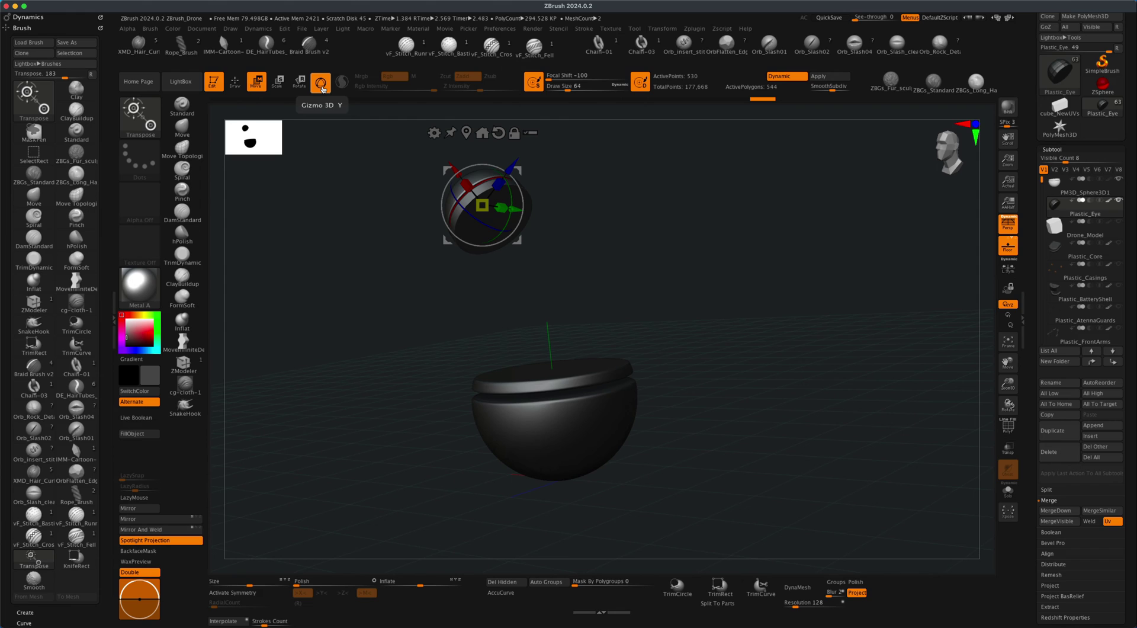
key("y")
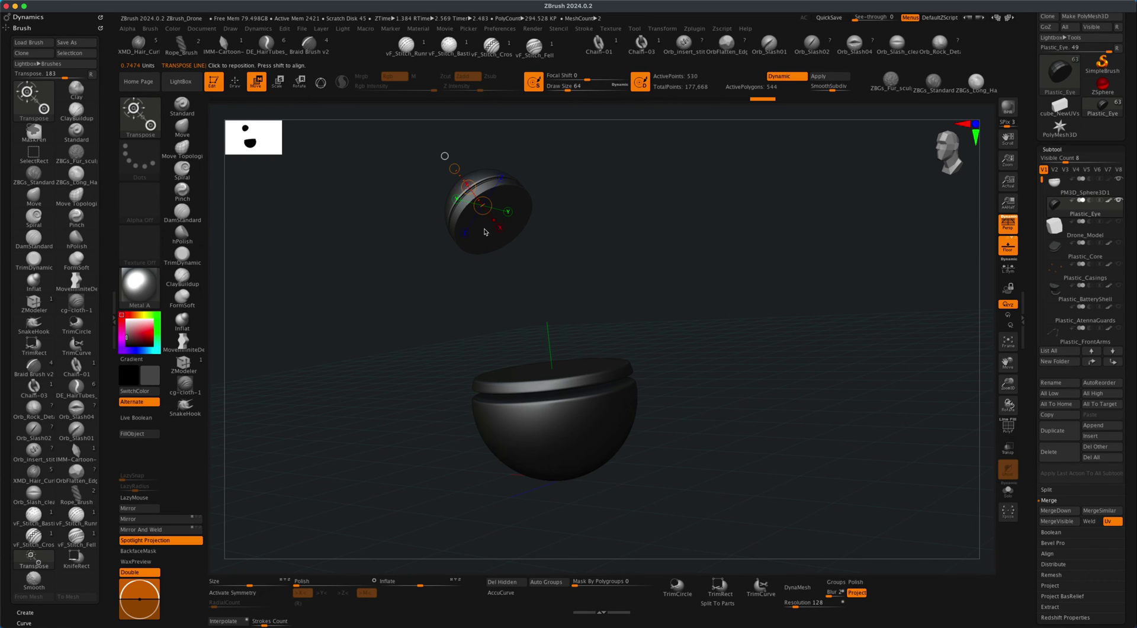
left_click_drag(480, 234, 553, 371)
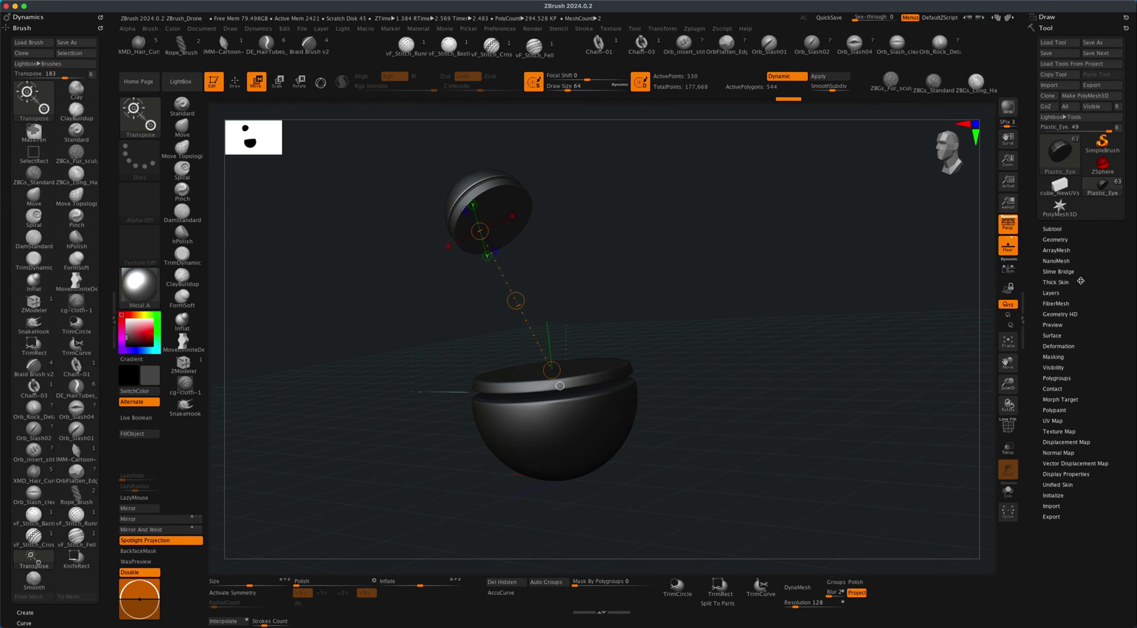
Store the transpose line as the first contact (C1) and apply the contact to snap the eye onto the hemisphere
left_click(1051, 389)
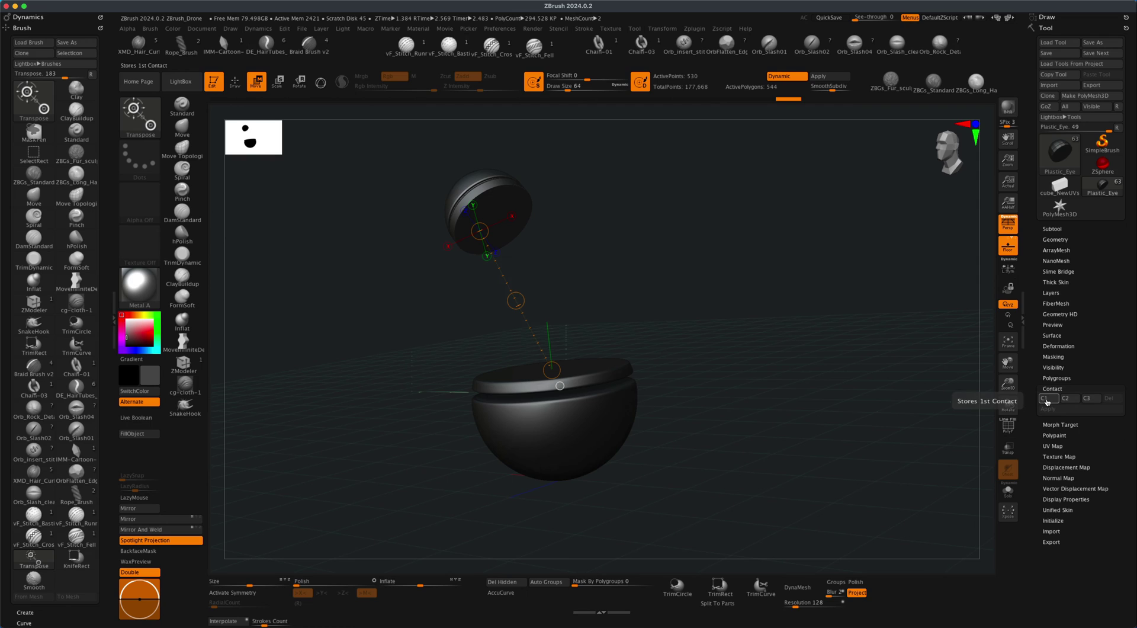
left_click(1048, 401)
left_click(1049, 399)
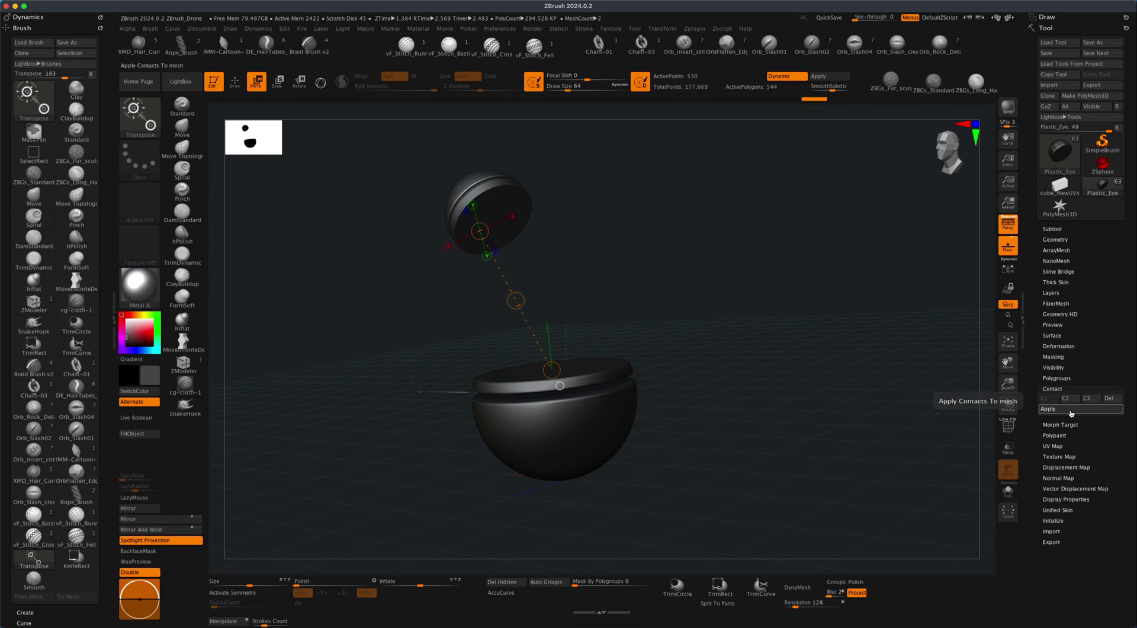
left_click(1049, 409)
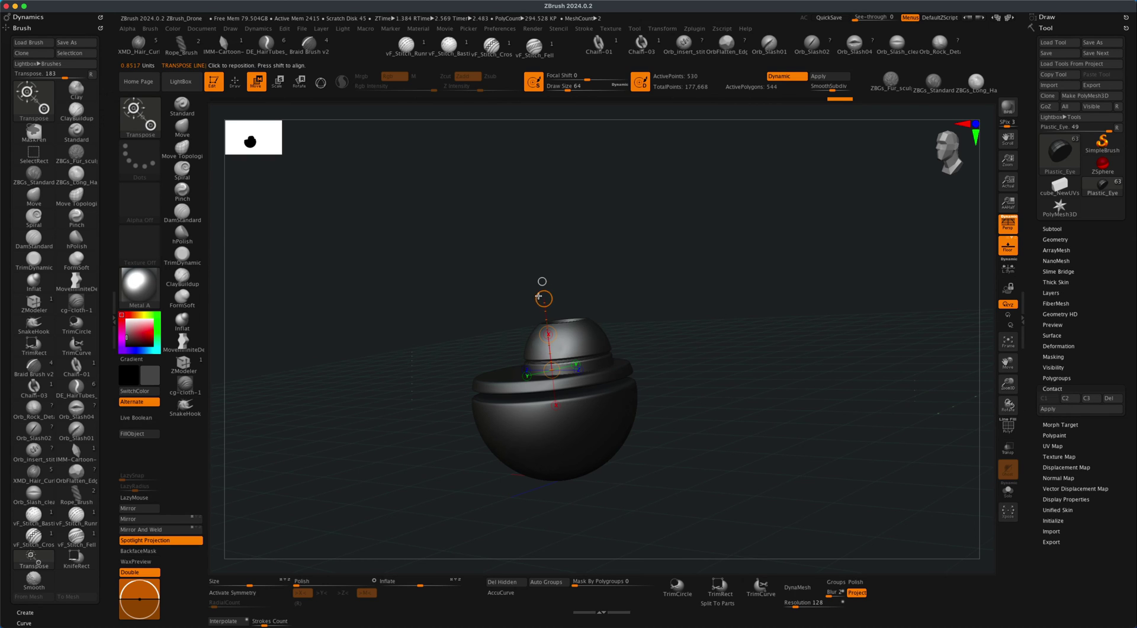
Try aligning the subtools' horizontal centers with Plastic_Eye active, and undo the alignment
left_click_drag(741, 395, 740, 416)
left_click_drag(704, 383, 757, 407, "alt")
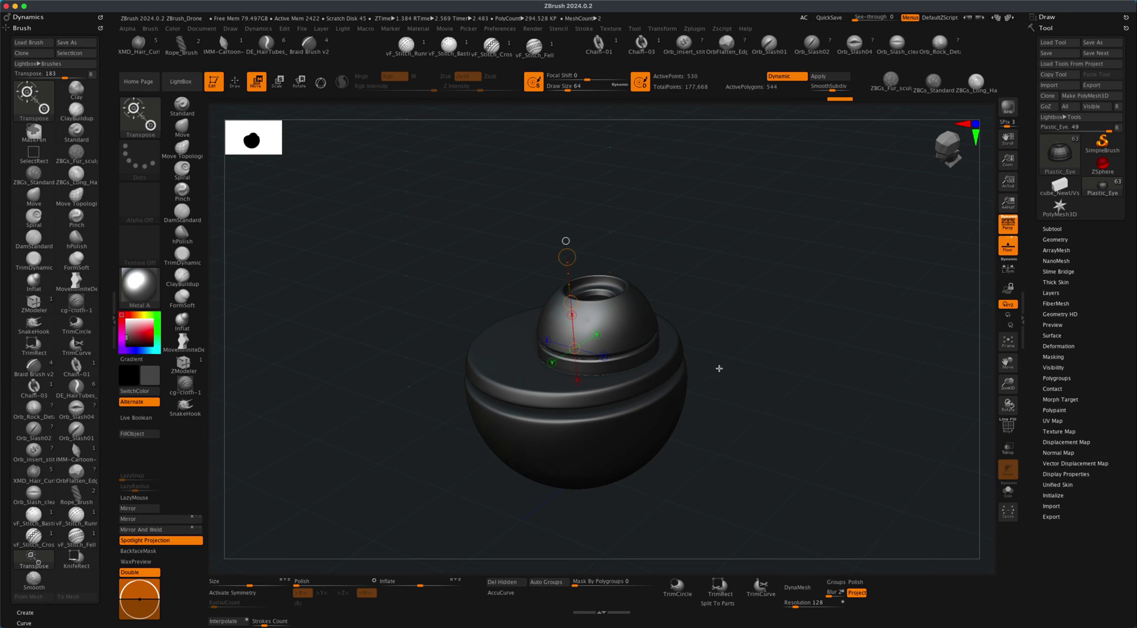
left_click(1047, 228)
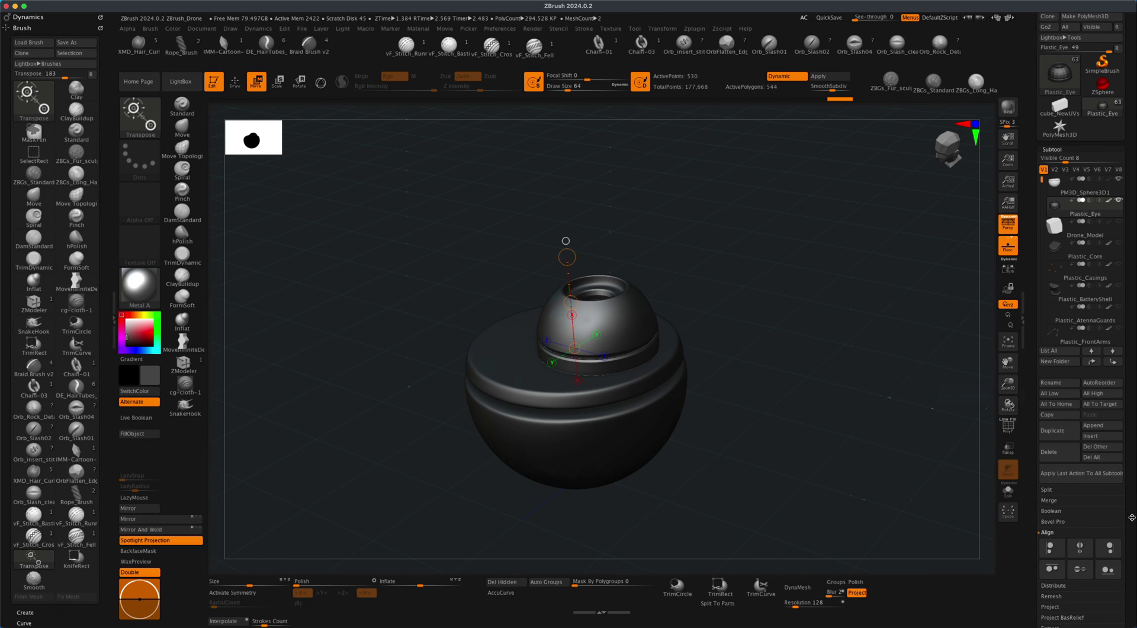
scroll(1078, 503, "down", 5)
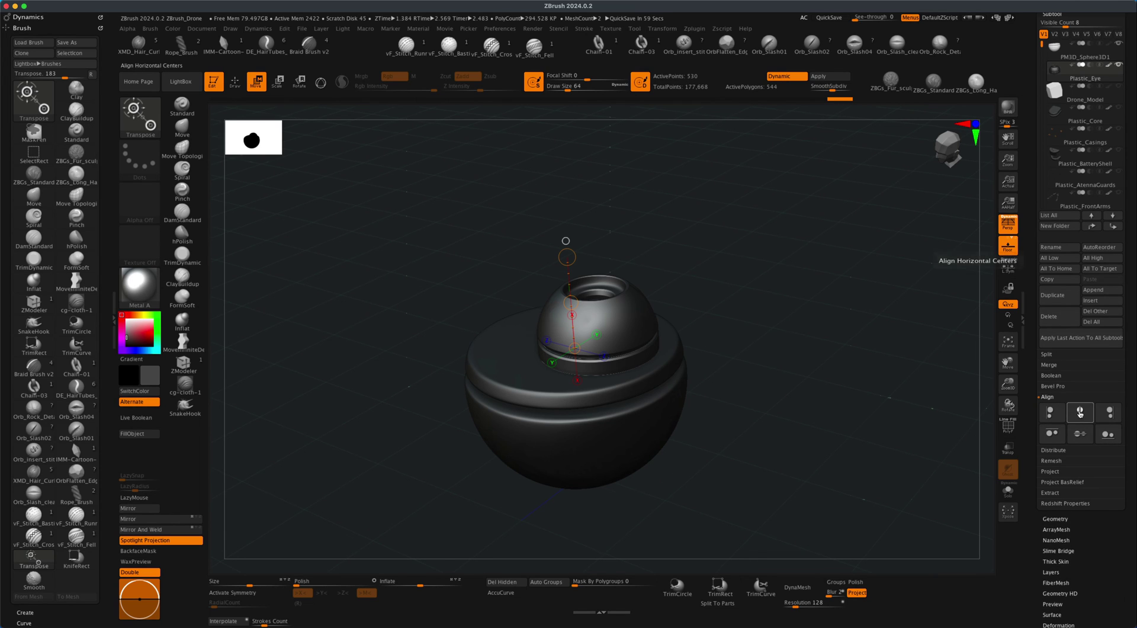
left_click(1080, 413)
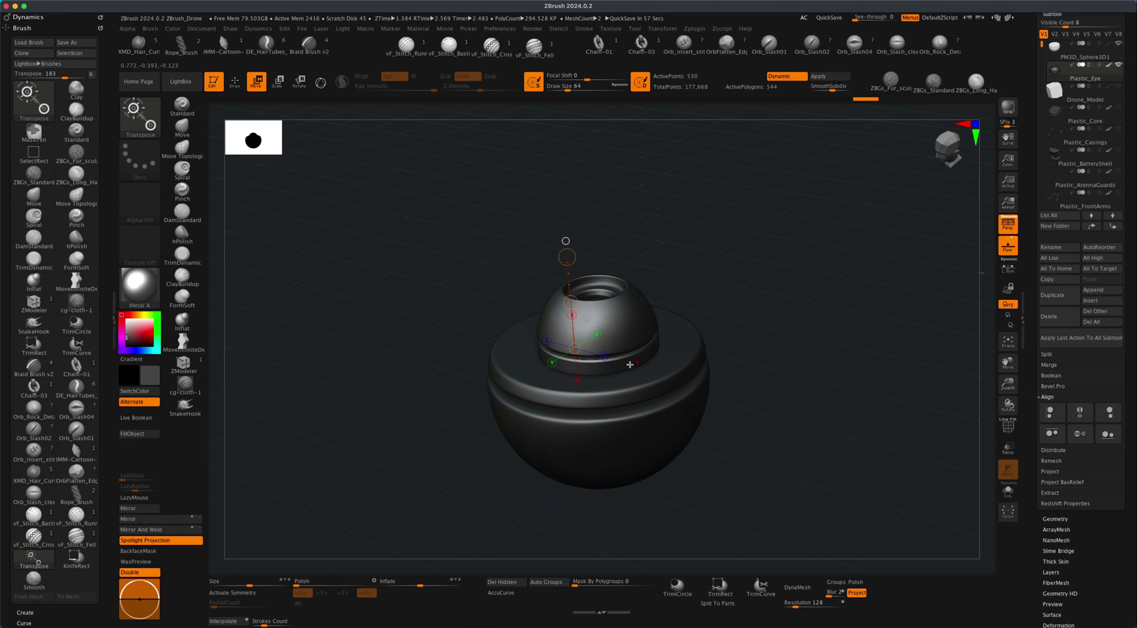
key("super+z")
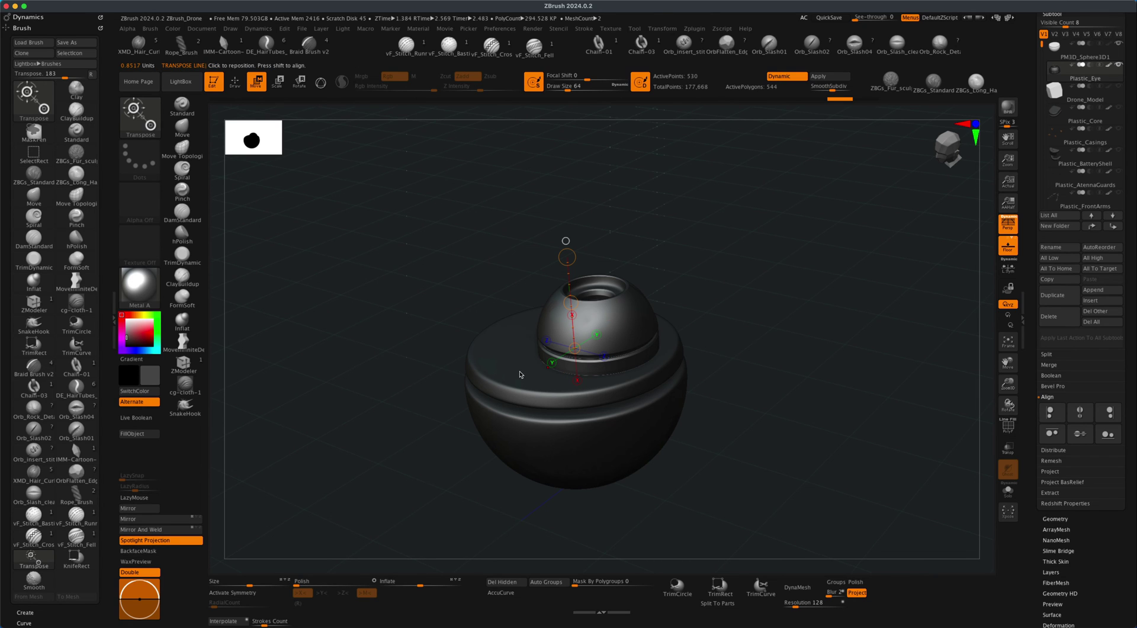
Make the large hemisphere the active subtool and align horizontal centers, trying the left and right edge alignments before returning to center
left_click(637, 371, "alt")
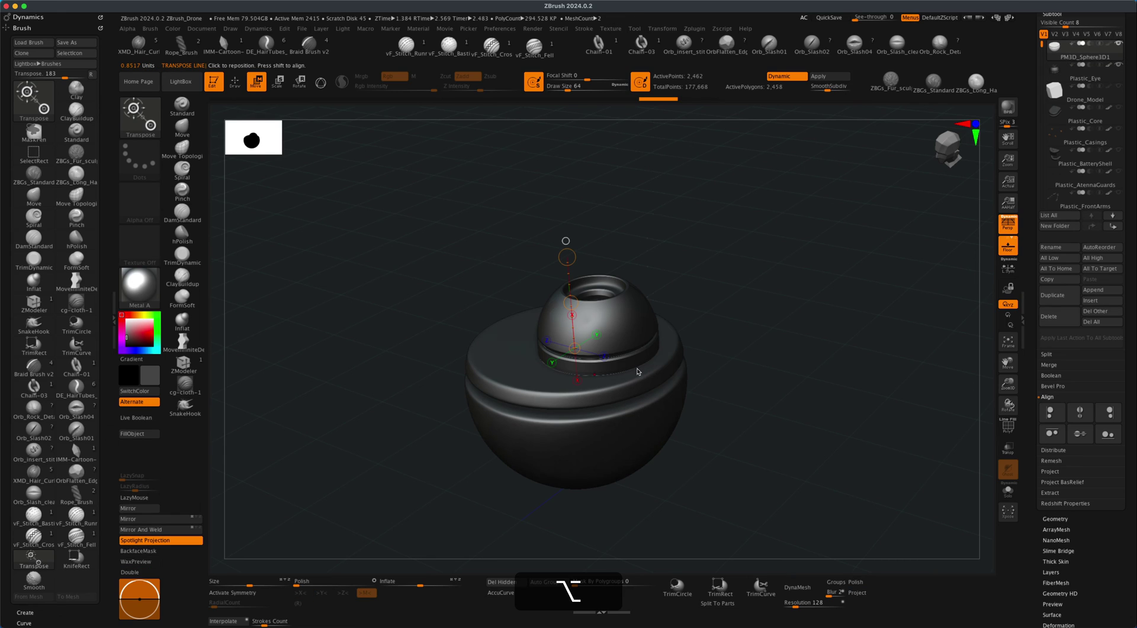
left_click(1084, 415)
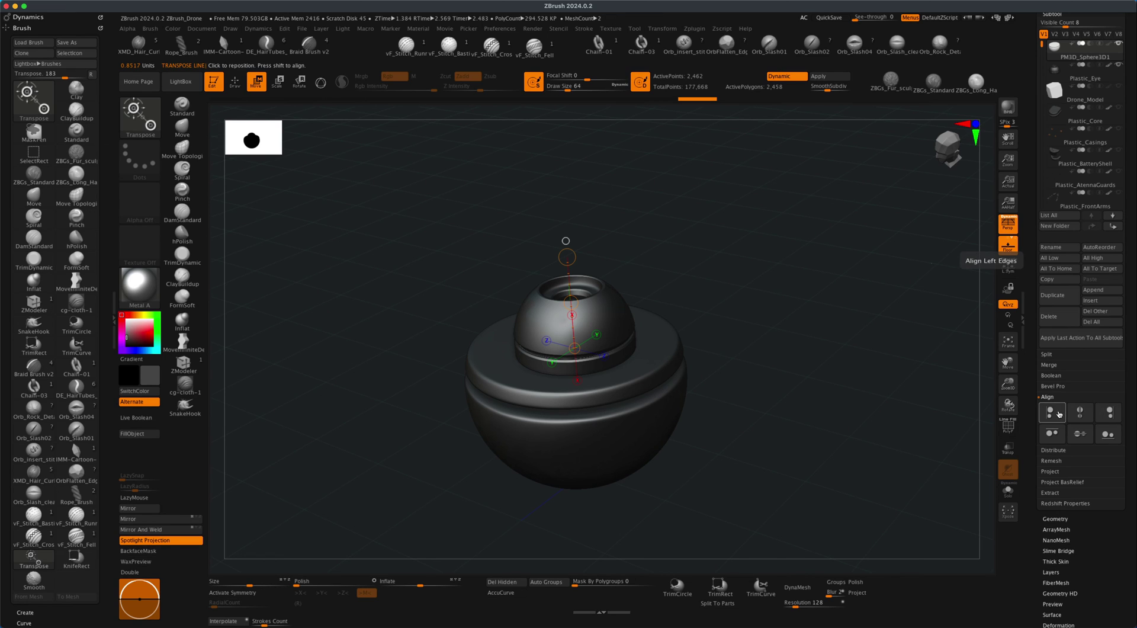
left_click(1082, 414)
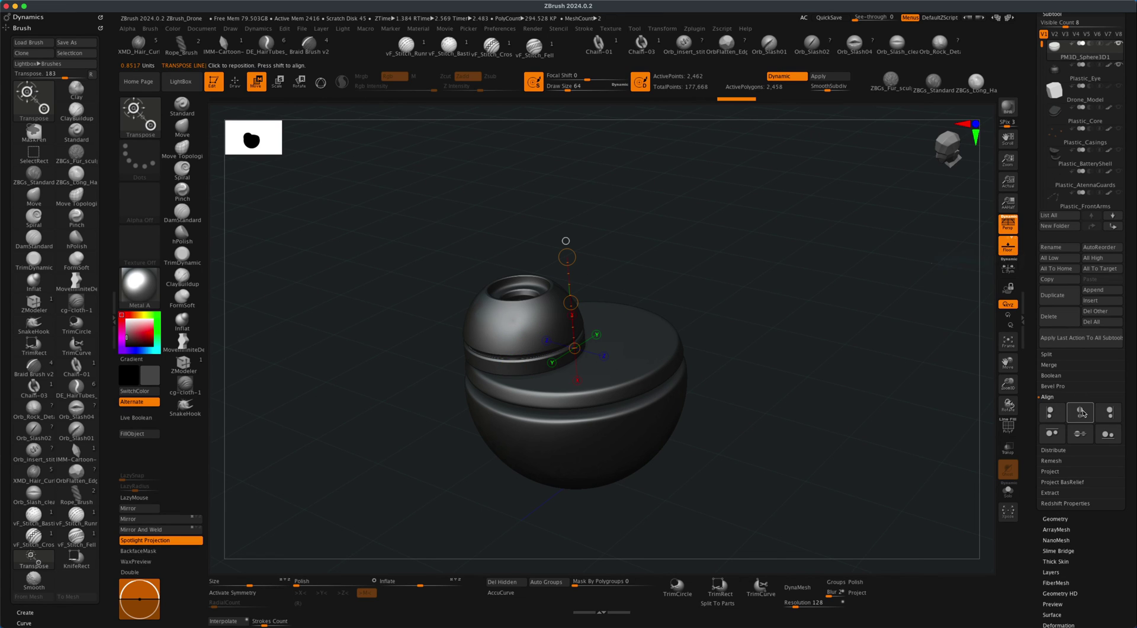
left_click(1082, 413)
left_click(1109, 413)
left_click(1087, 415)
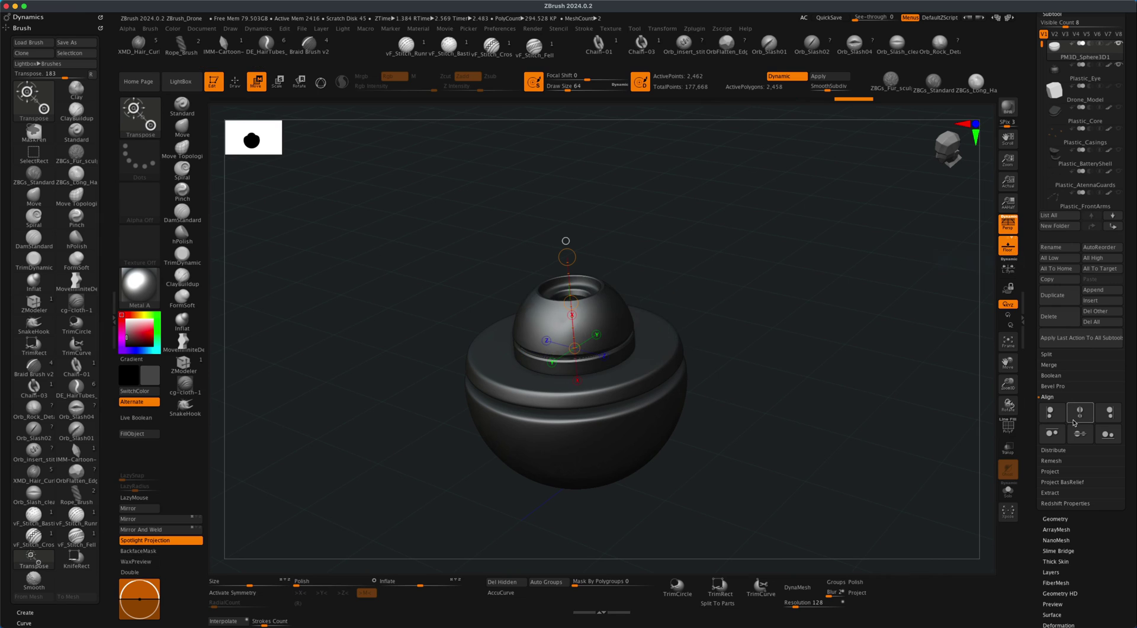
From the top view, align the eye with the large hemisphere by vertical and horizontal centers
left_click_drag(876, 361, 881, 433, "shift")
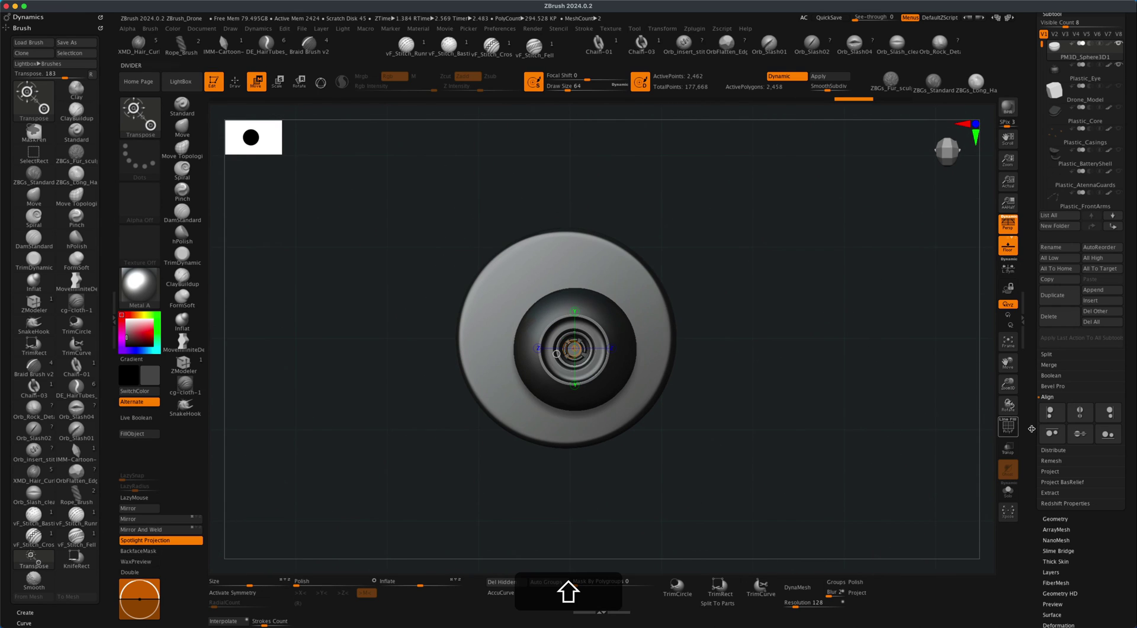
left_click(1077, 436)
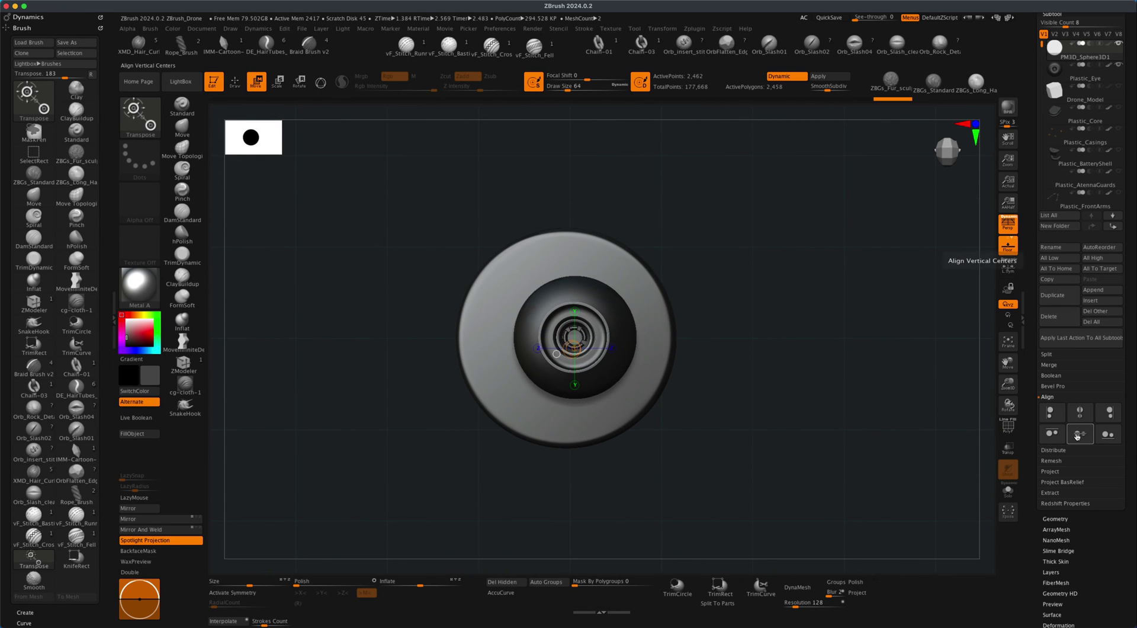
left_click(1078, 413)
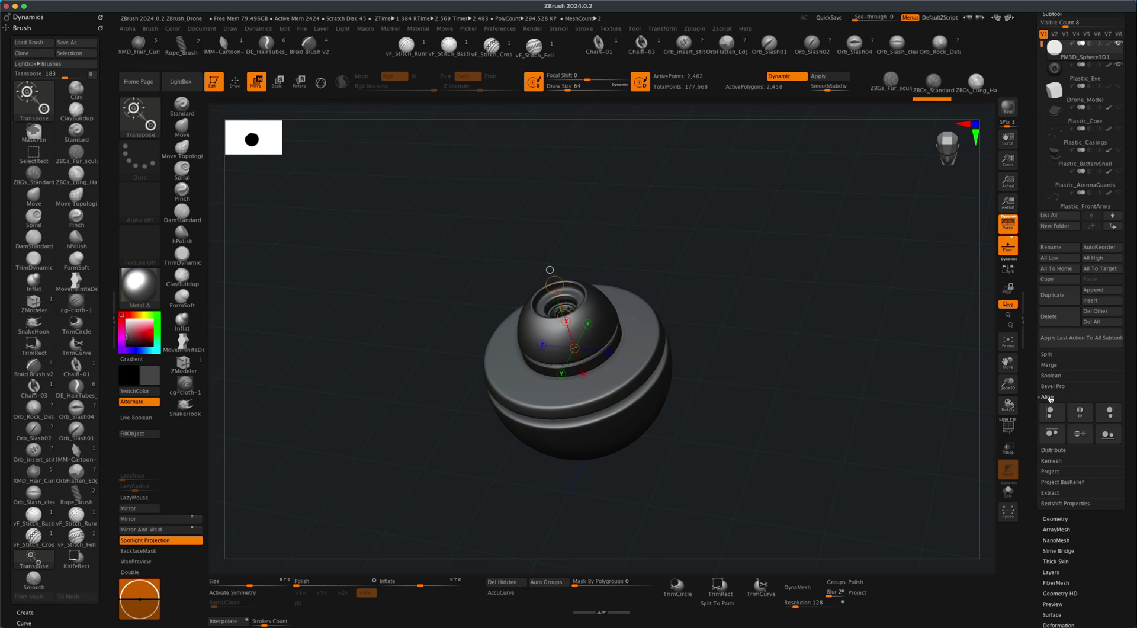
Switch back to the 3D gizmo, make Plastic_Eye active, center the gizmo on it and move the eye sideways off the hemisphere's center
left_click_drag(749, 389, 753, 373)
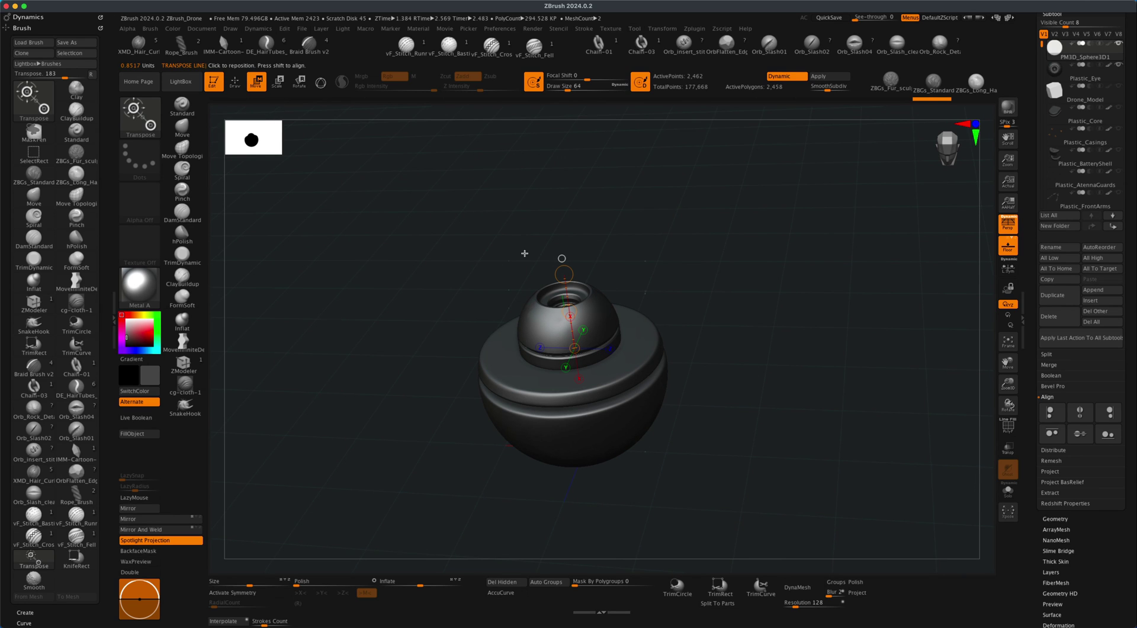
key("y")
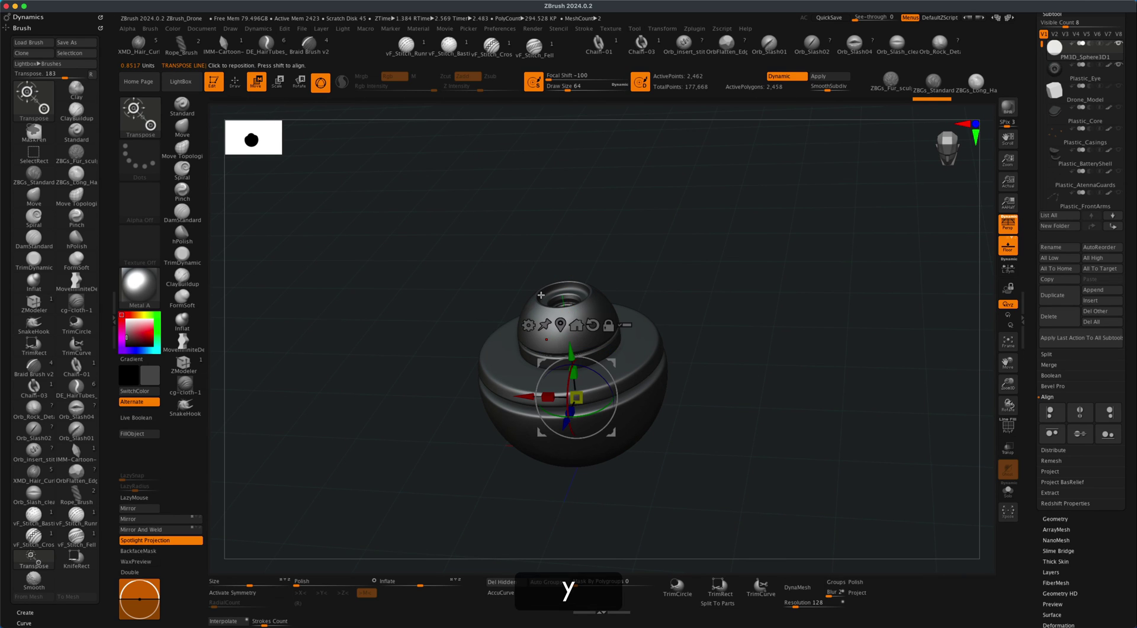
left_click(592, 299, "alt")
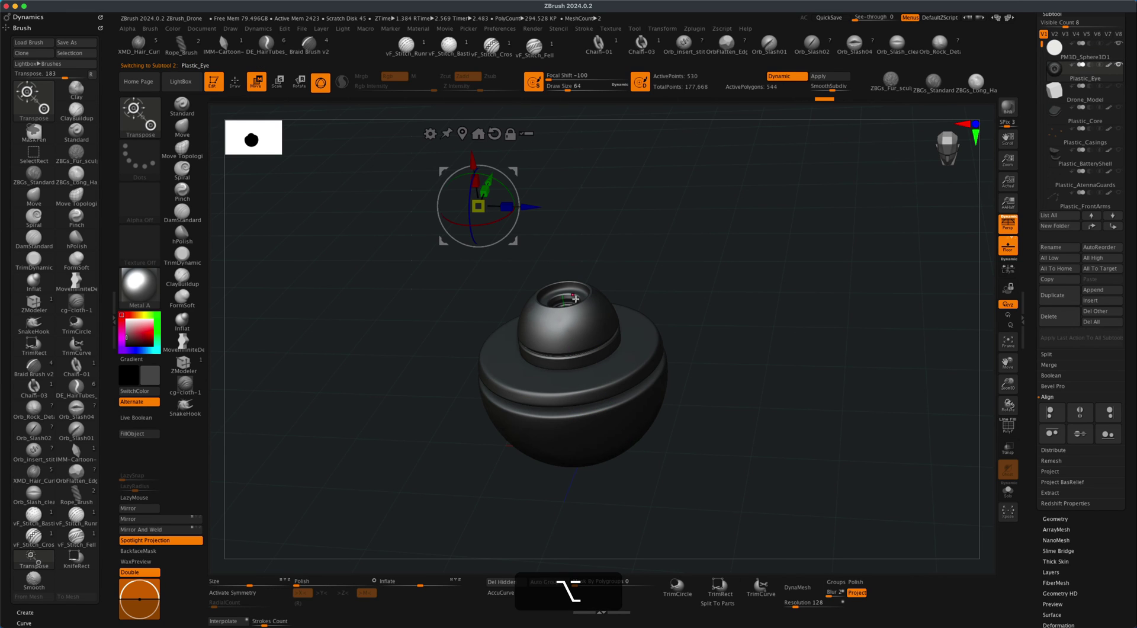
left_click(495, 134)
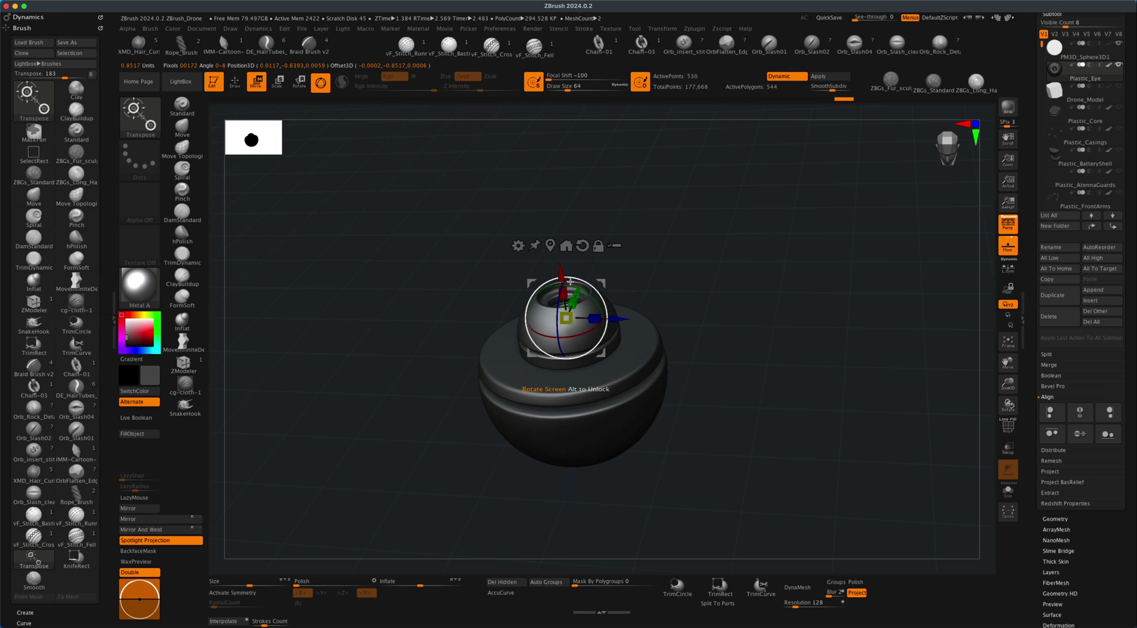
left_click_drag(613, 318, 528, 317)
mouse_move(802, 402)
left_mouse_down()
mouse_move(819, 402)
mouse_move(807, 413)
mouse_move(784, 391)
left_mouse_up()
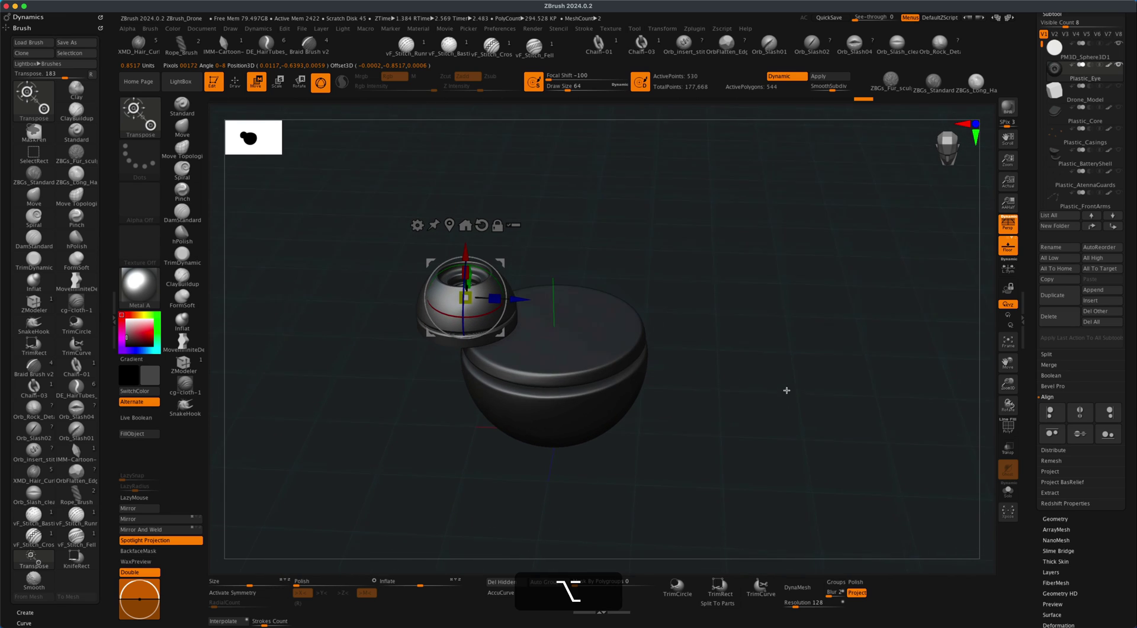
Set the eye's X and Z position to 0 in its geometry settings and recenter the gizmo on the eye
left_click(1055, 519)
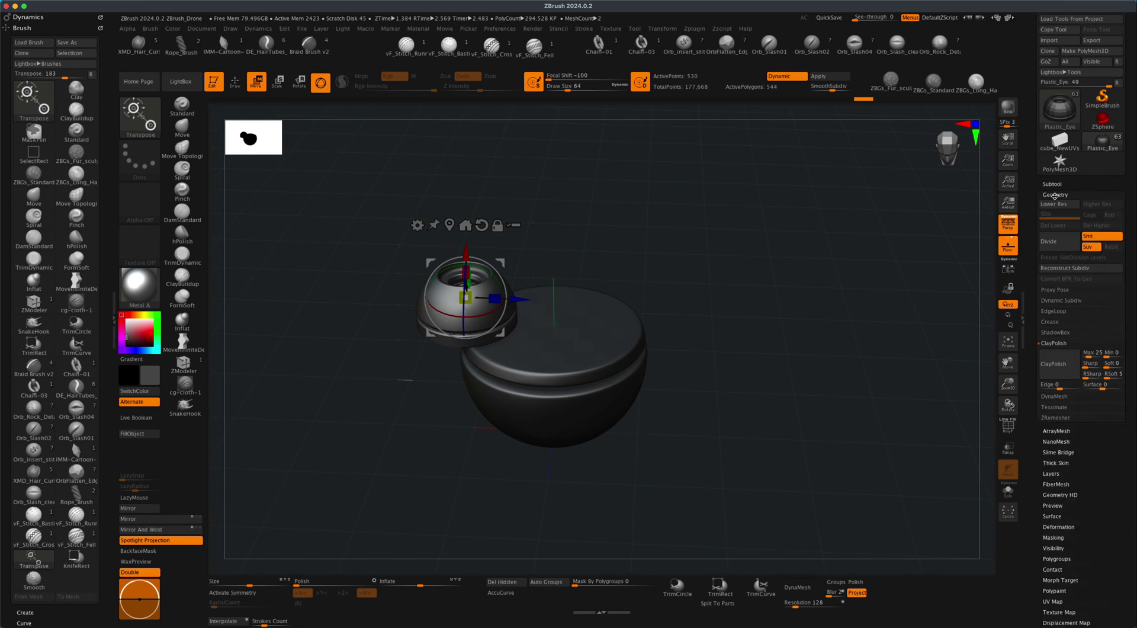
left_click(1055, 343)
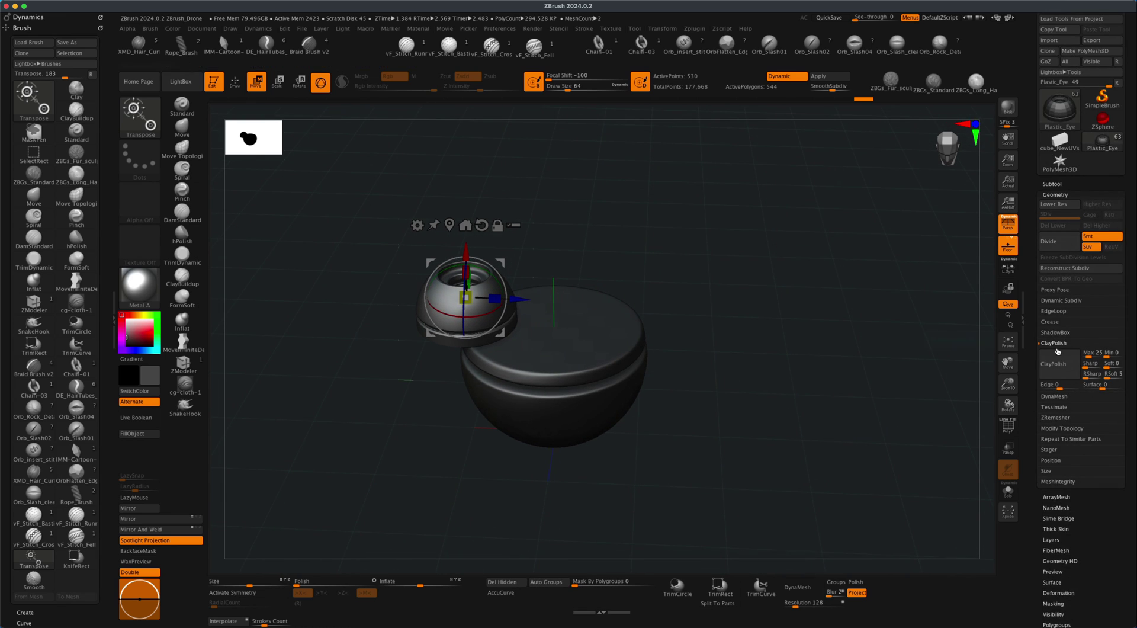
left_click(1052, 459)
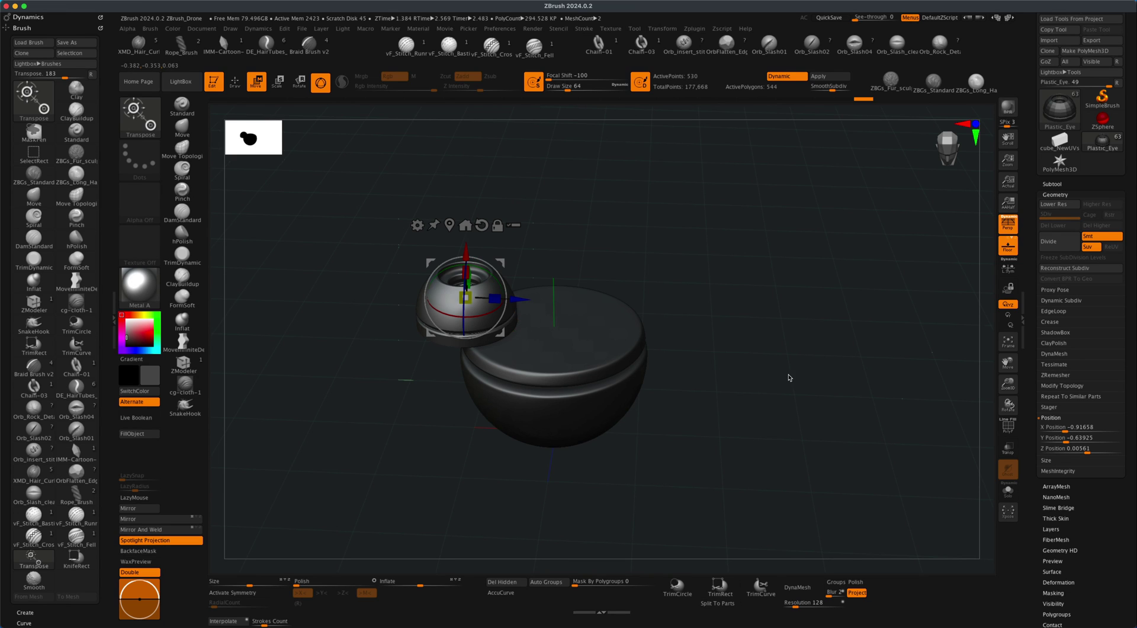
left_click(1084, 429)
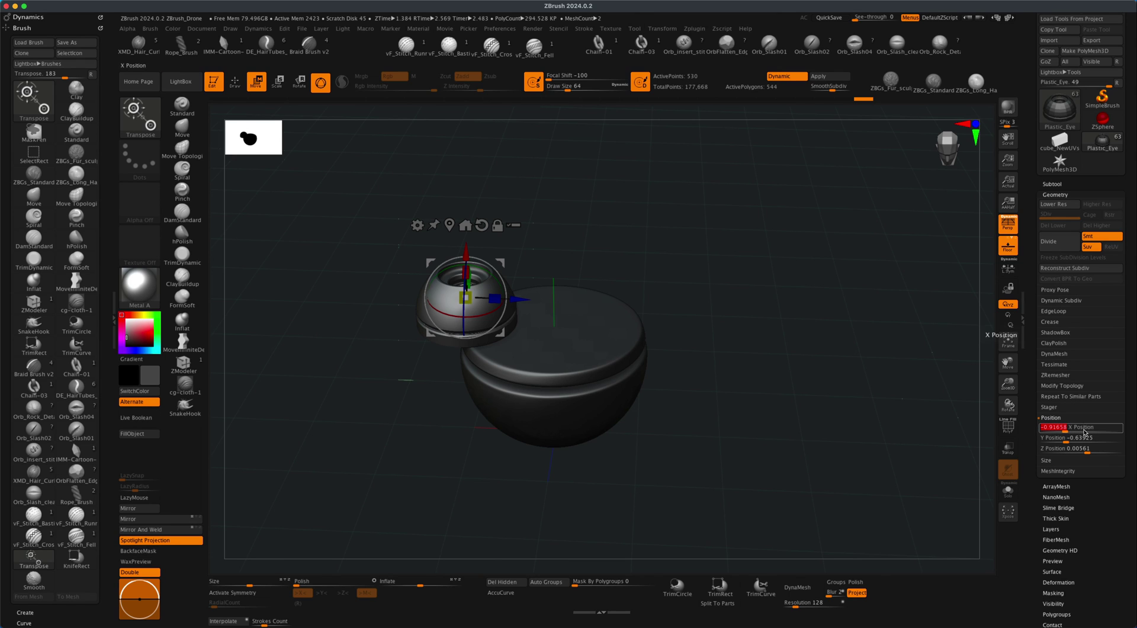
type("0")
key("Return")
left_click(1083, 448)
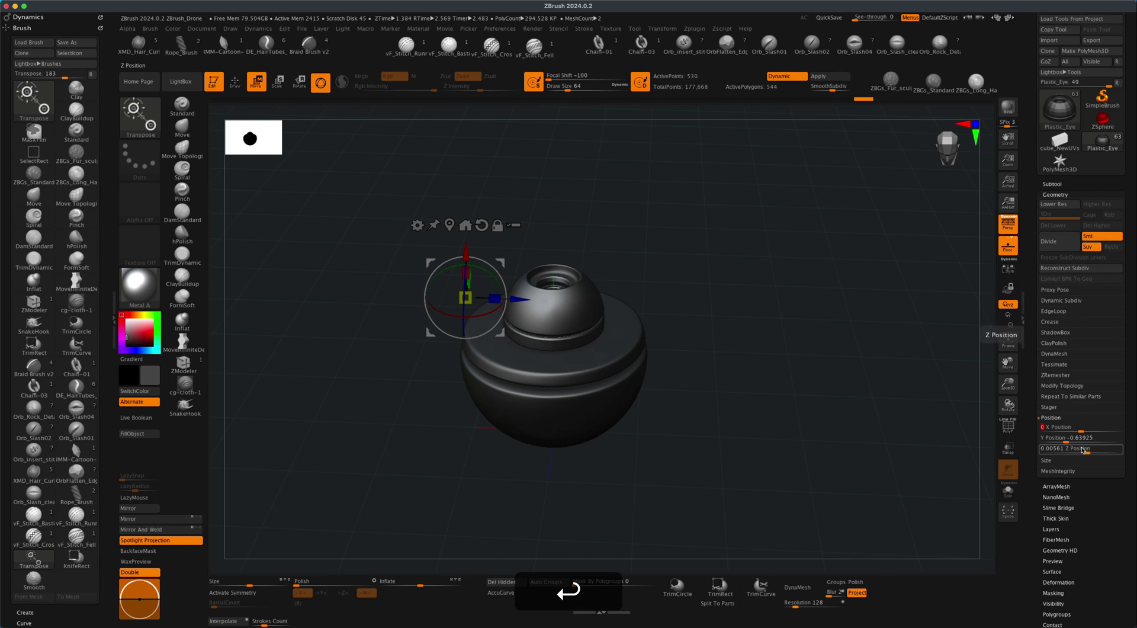
type("0")
key("Return")
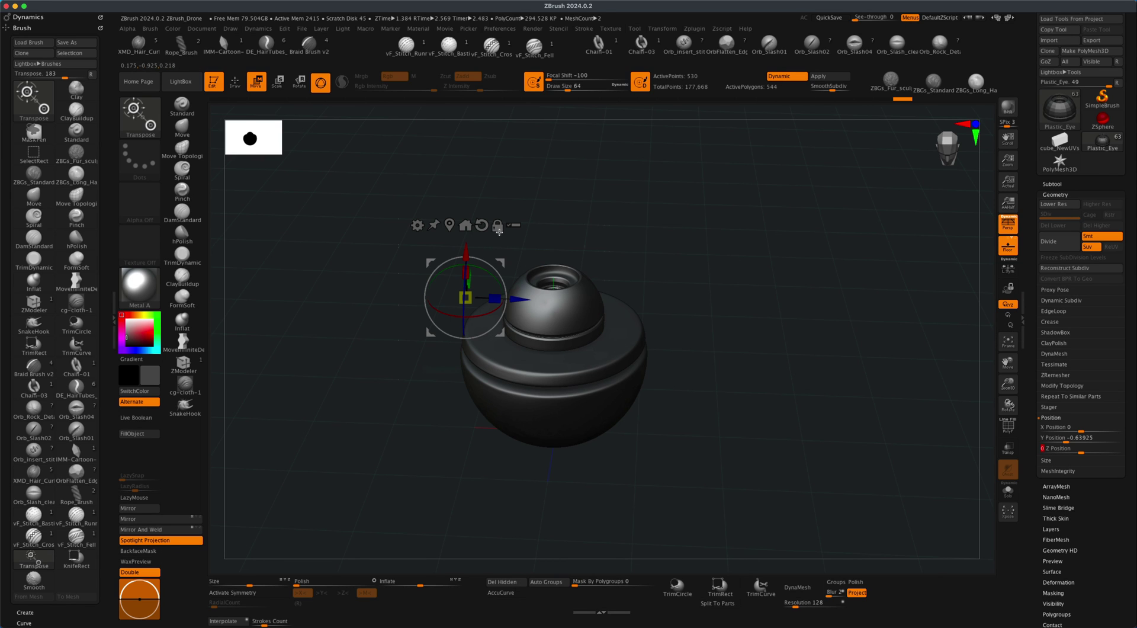
left_click(450, 225)
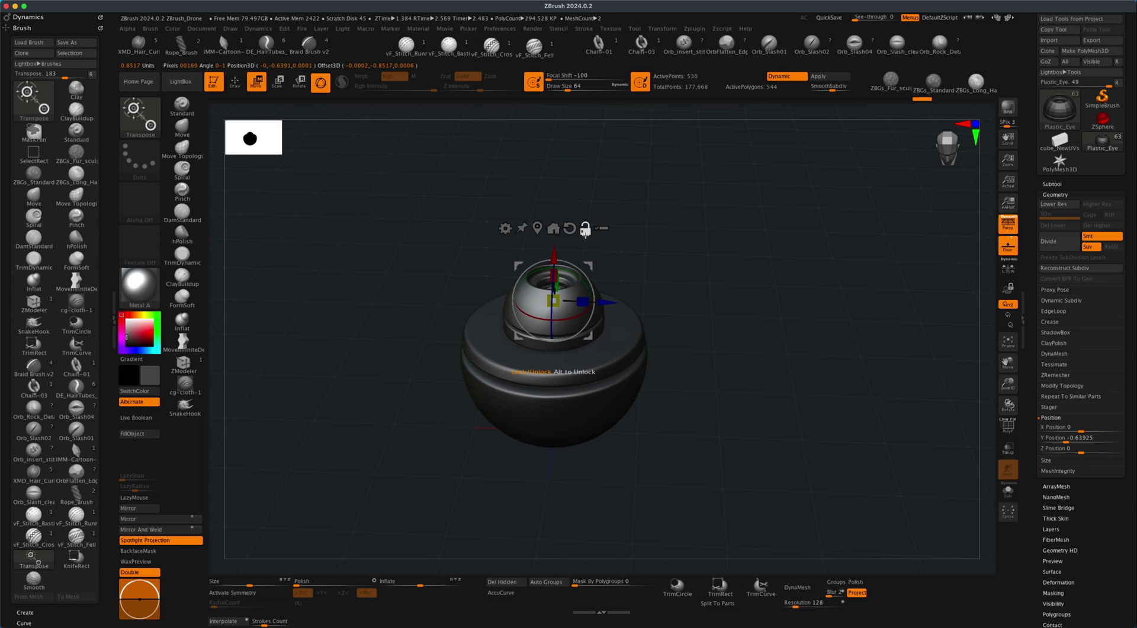